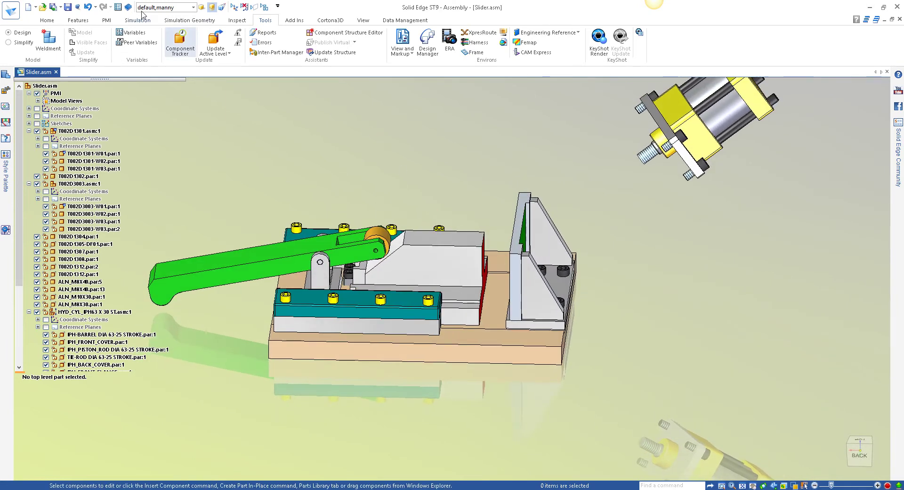
Assemble the hydraulic cylinder by mating its front flange's lower edge face with the bottom ledge of the bracket plate's cutout.
left_click(48, 21)
left_click(219, 42)
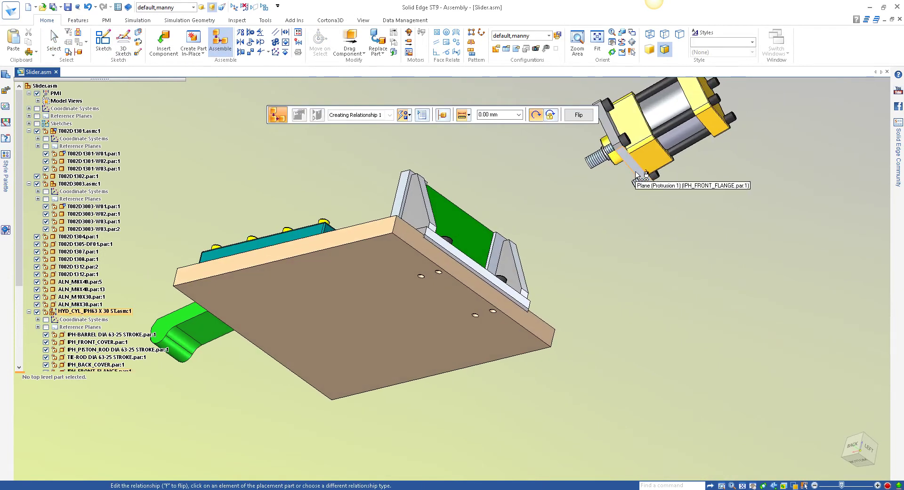
left_click(642, 177)
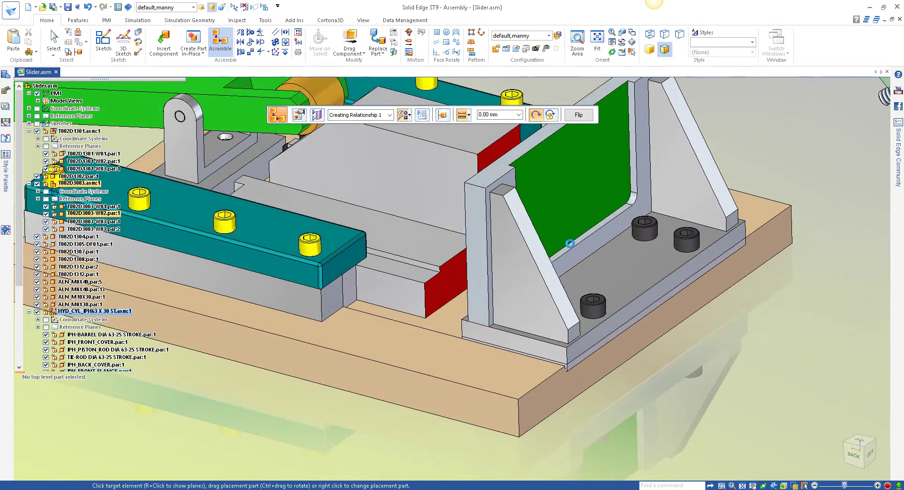
left_click(570, 243)
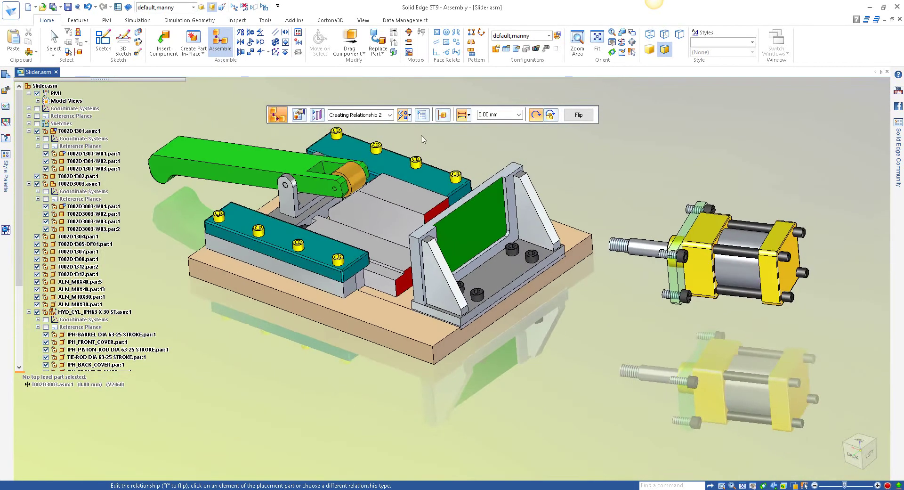
Center the cylinder on the bracket plate with a double Center-Plane relationship between the flange's two side faces and the plate's two side faces.
left_click(409, 116)
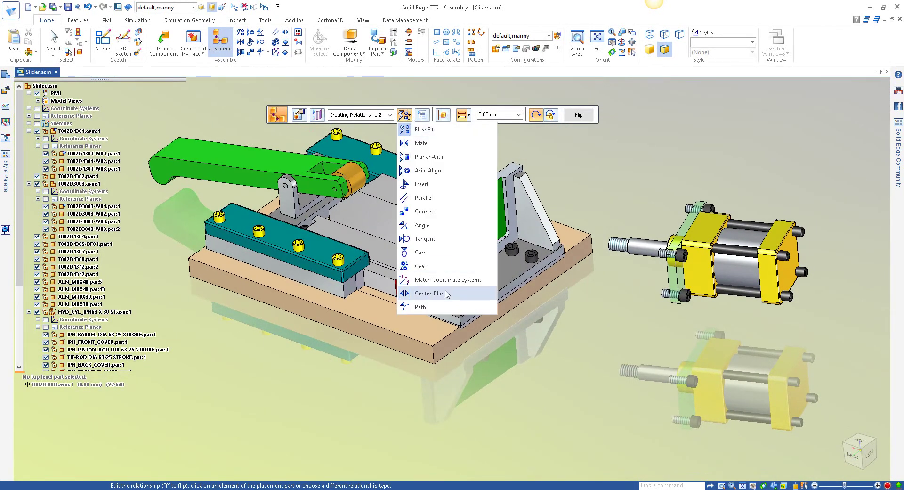
left_click(429, 293)
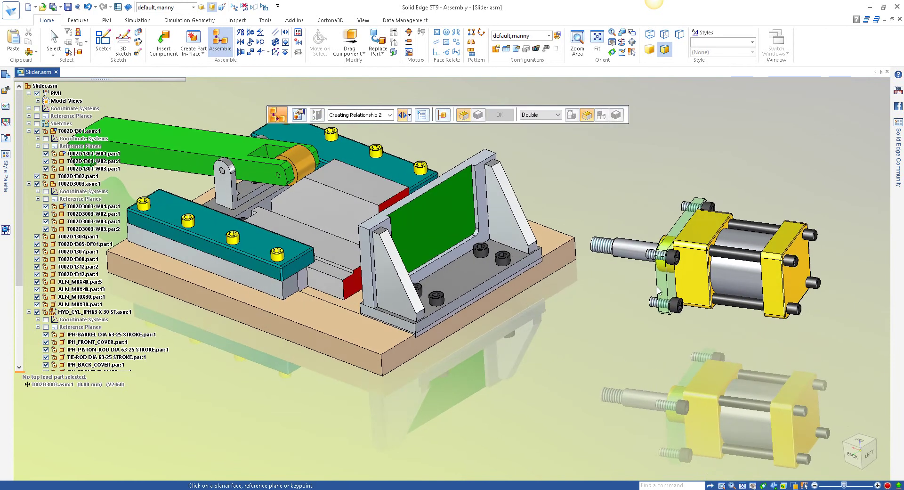
left_click(662, 290)
middle_click_drag(661, 290, 302, 286)
left_click(328, 259)
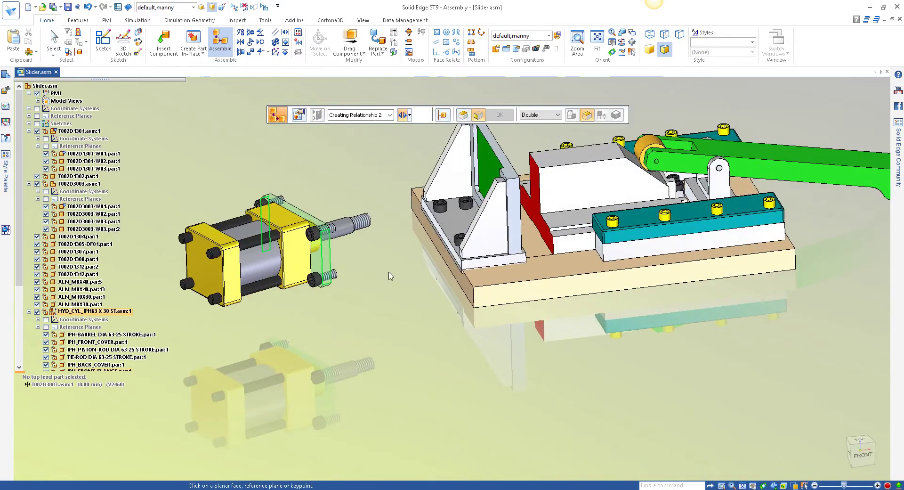
middle_click_drag(357, 268, 472, 157)
left_click(494, 240)
left_click(463, 264)
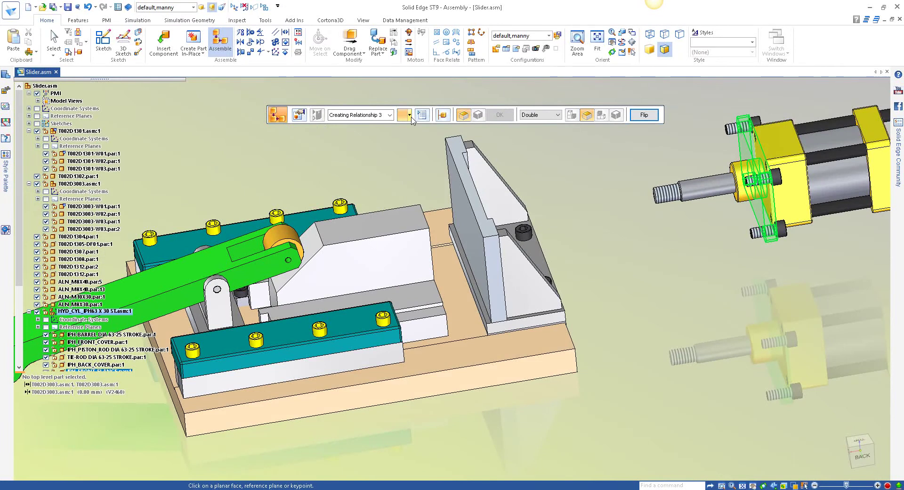
Mate the cylinder flange's front face with the green recessed face of the bracket plate using FlashFit.
left_click(411, 117)
left_click(441, 136)
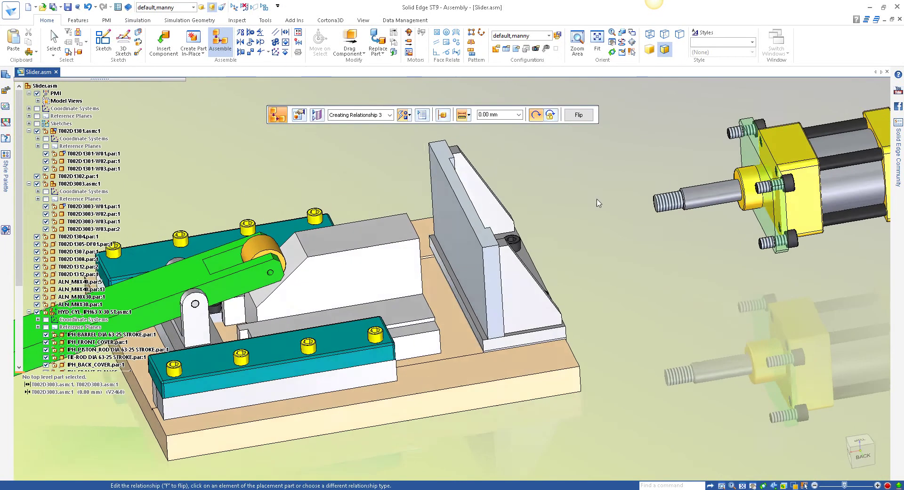
middle_click_drag(598, 202, 460, 237)
left_click(736, 151)
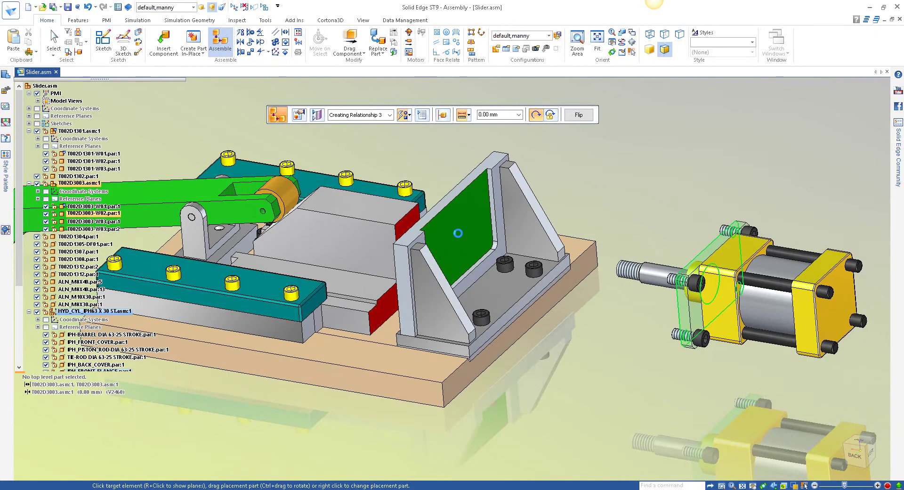
left_click(457, 233)
Mate the sliding block's red end face with the piston rod's shoulder behind the thread, and finish assembling.
scroll(453, 230, "up", 5)
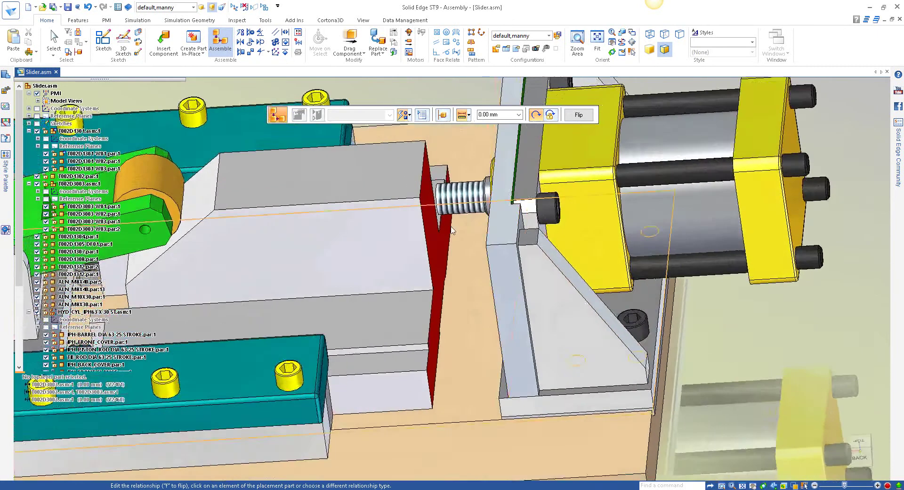
scroll(452, 230, "up", 2)
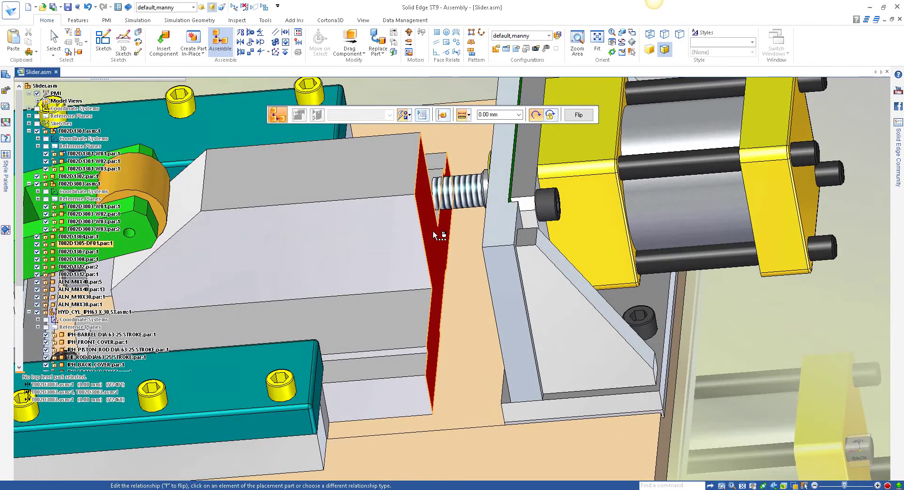
left_click(433, 234)
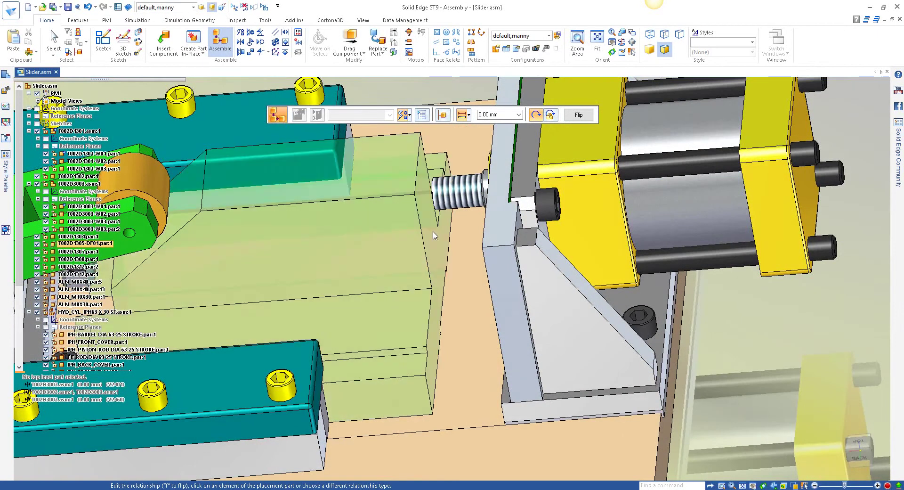
scroll(459, 253, "up", 4)
scroll(457, 251, "up", 5)
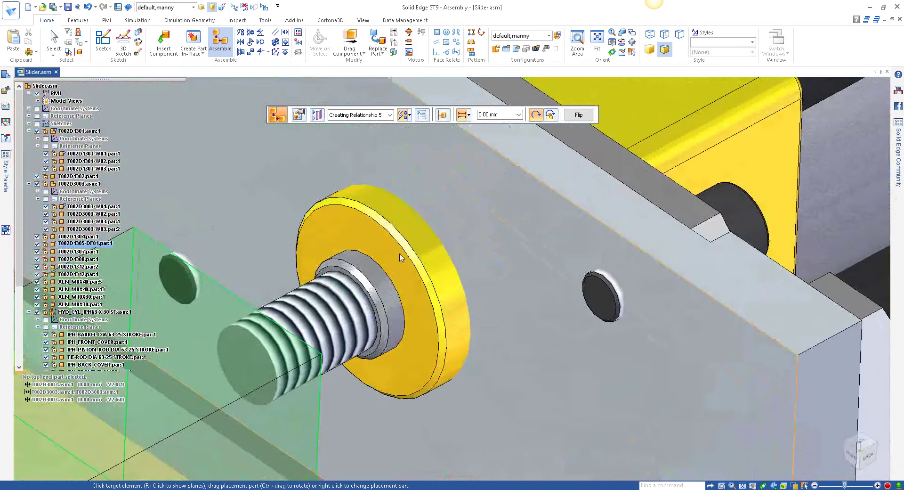
left_click(343, 273)
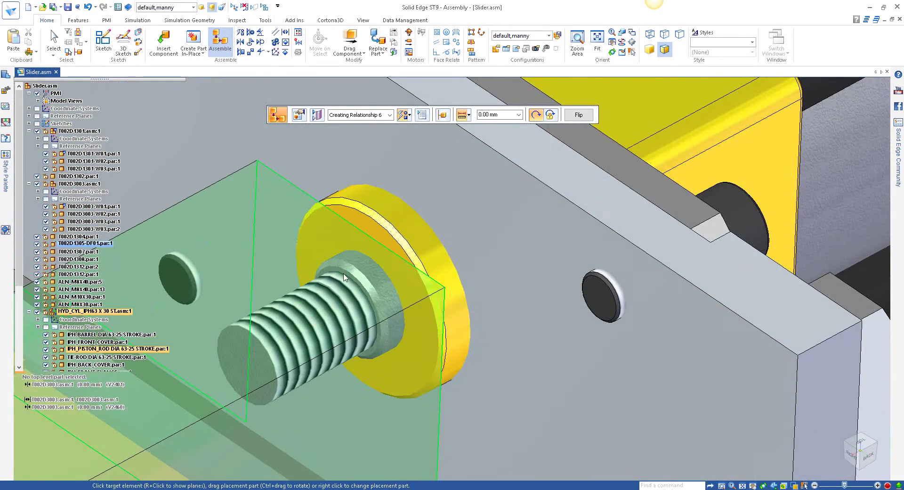
scroll(442, 245, "down", 3)
scroll(443, 245, "down", 3)
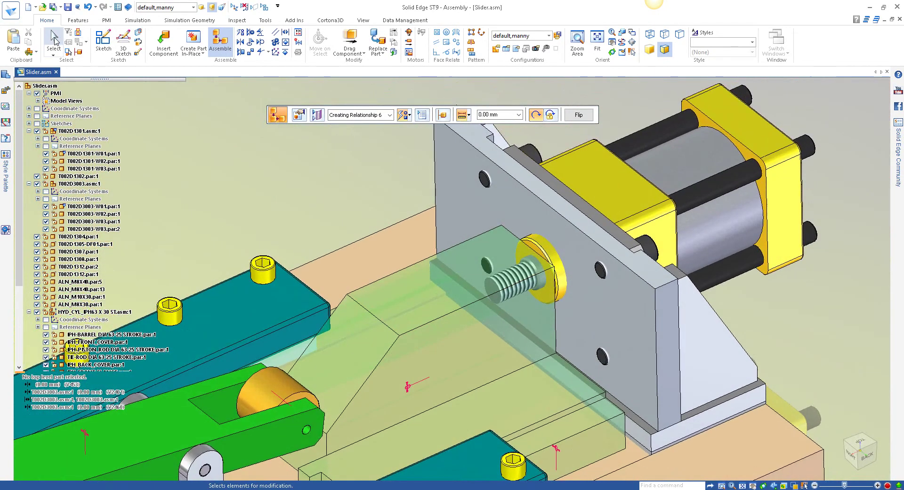
left_click(54, 40)
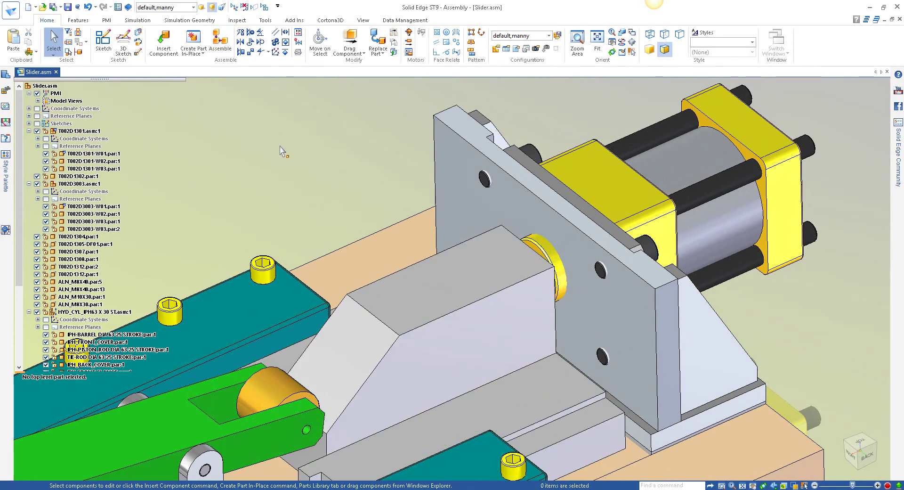
scroll(280, 146, "up", 3)
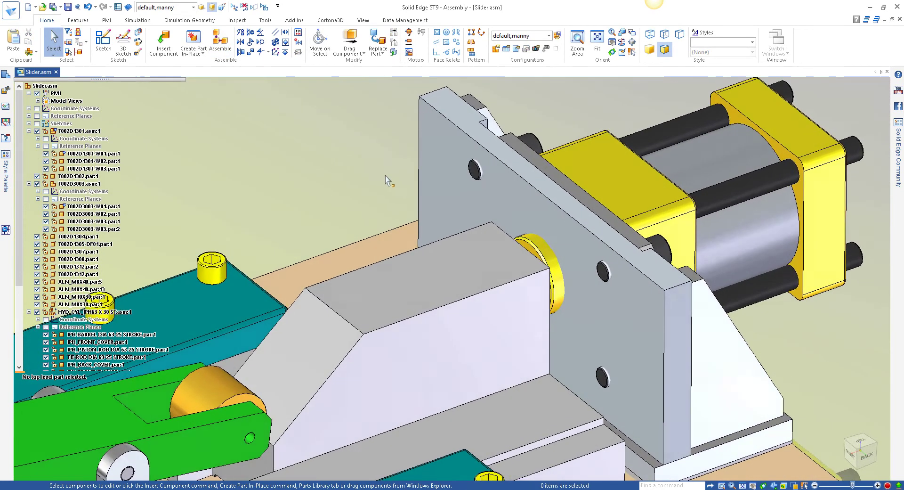
scroll(385, 175, "up", 1)
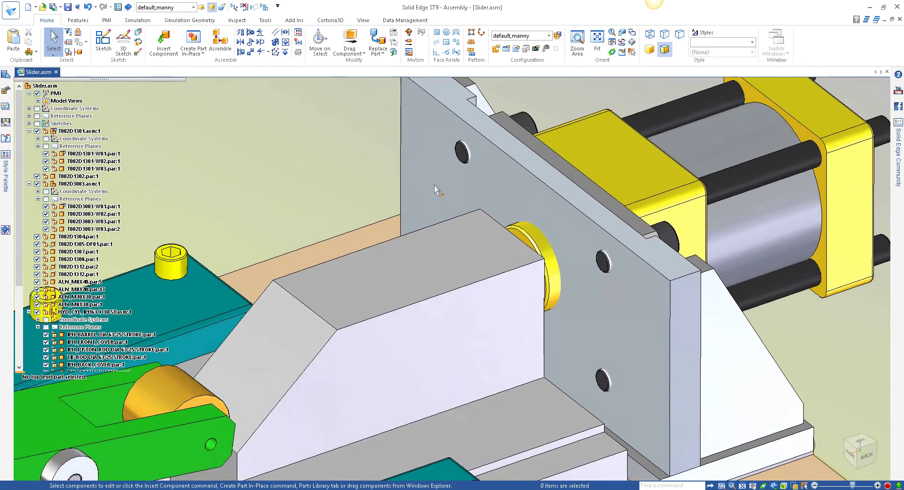
left_click(479, 154)
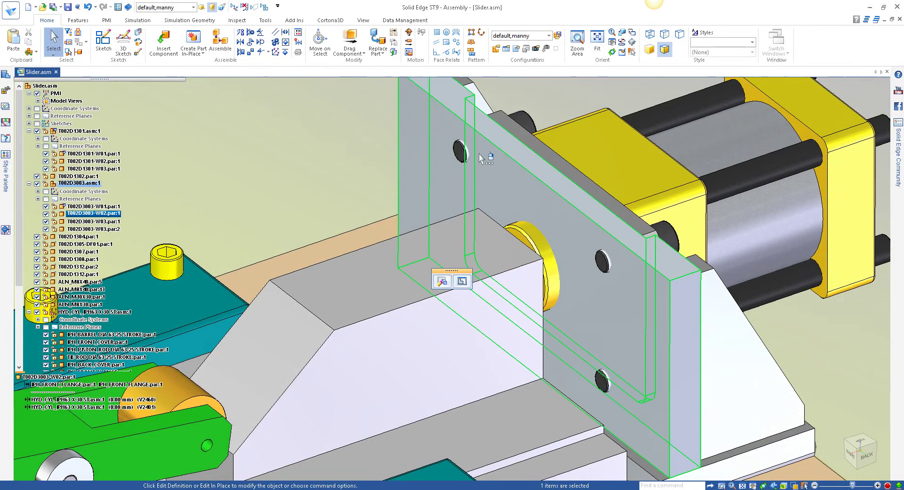
left_click(462, 281)
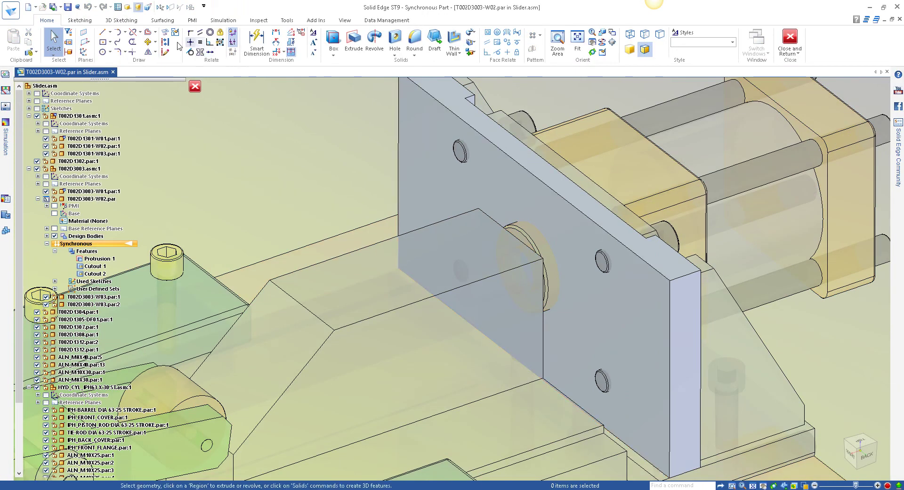
left_click(166, 35)
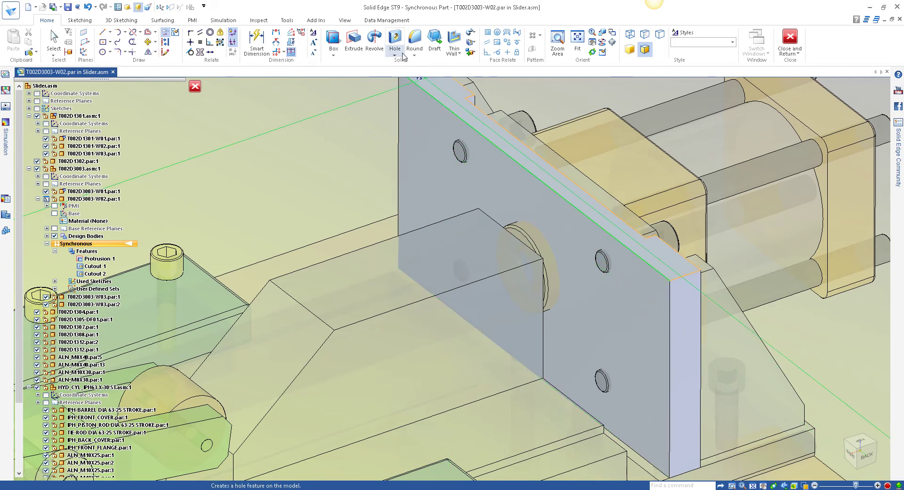
left_click(394, 55)
left_click(404, 64)
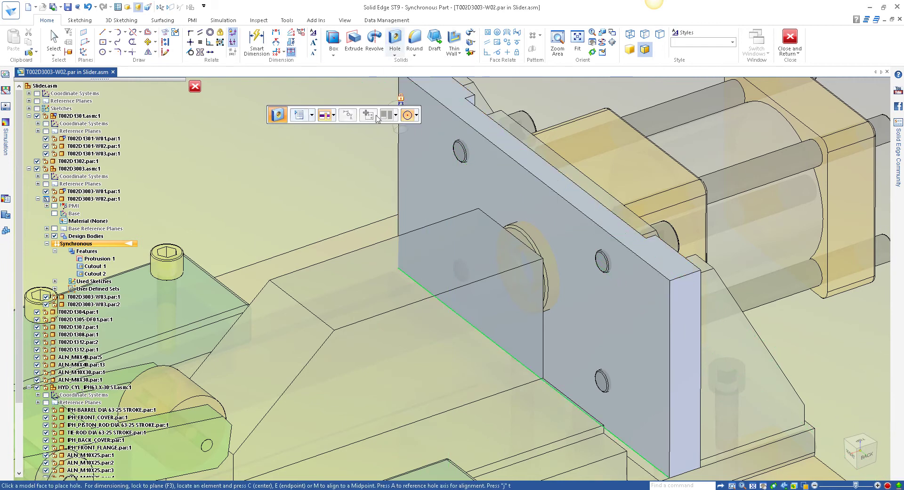
left_click(299, 116)
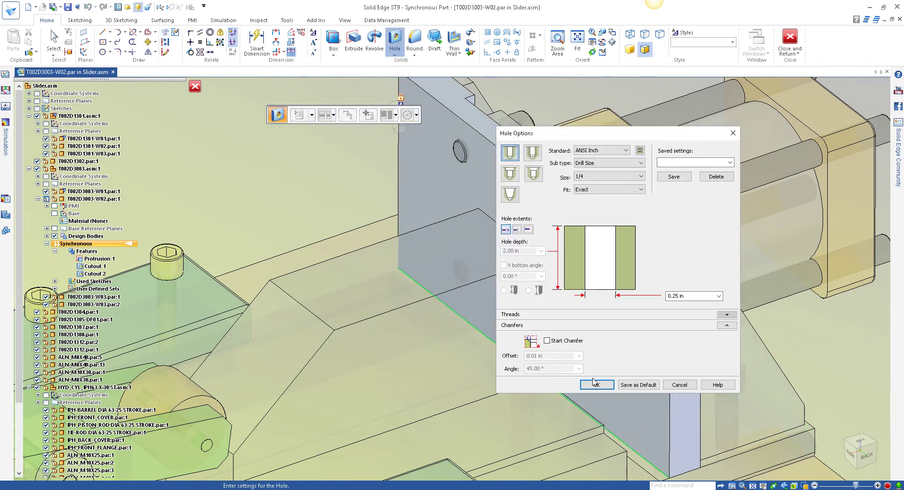
left_click(675, 388)
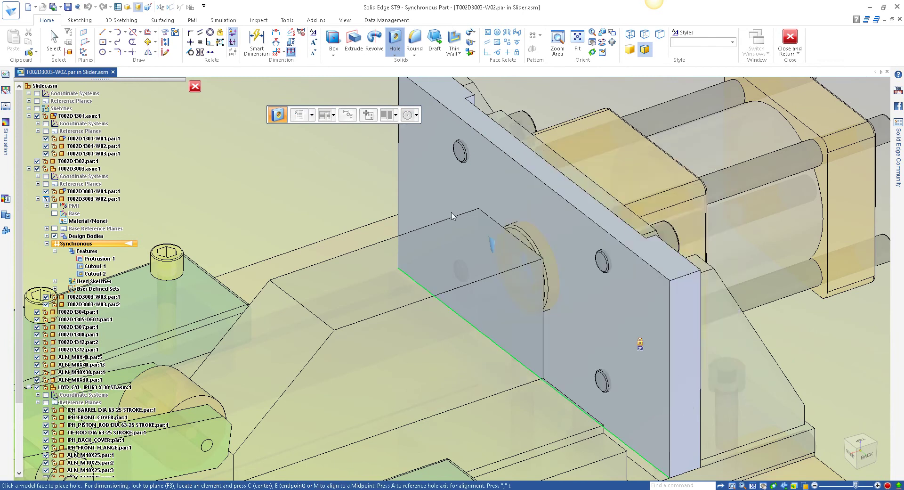
left_click(55, 38)
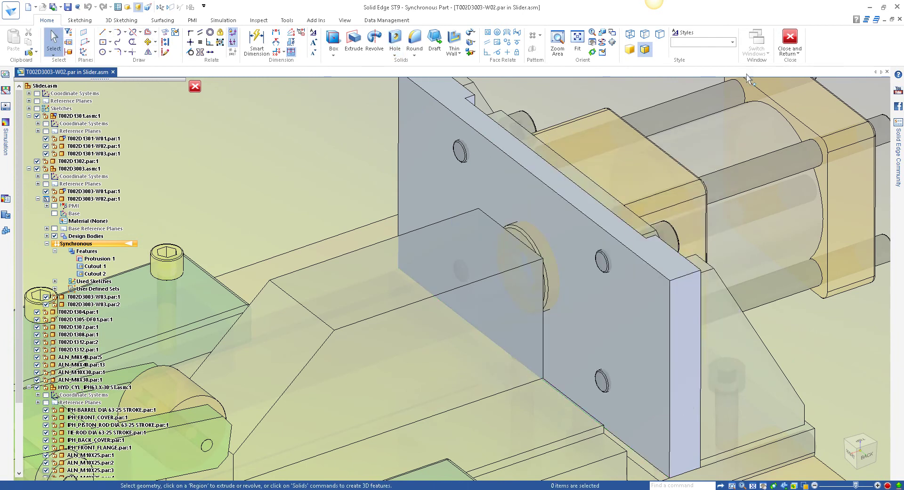
left_click(790, 37)
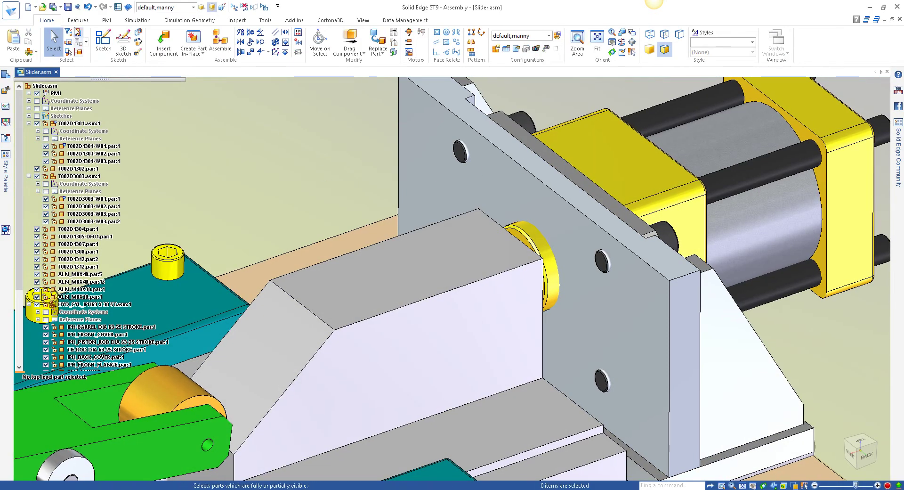
Start an assembly Subtract with synchronous subtractions and hole recognition up to 101.60 mm, targeting the sliding block and the bracket's upright plate.
left_click(390, 40)
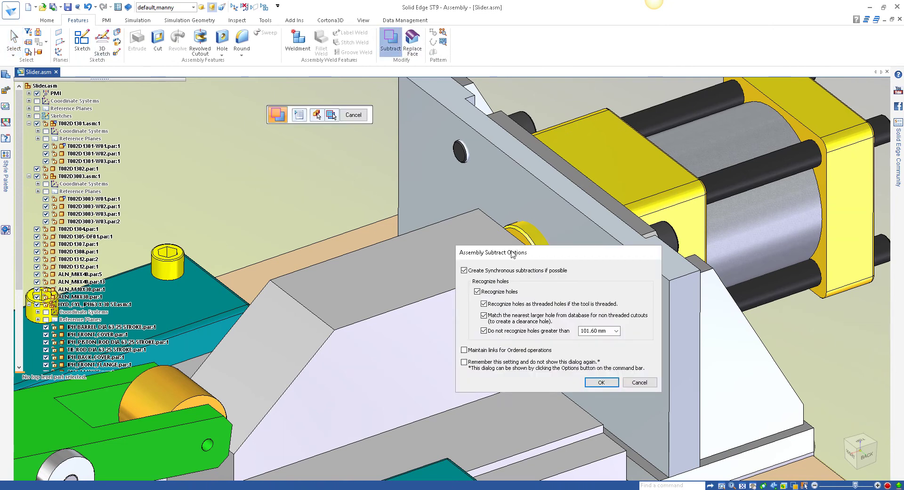
left_click_drag(511, 258, 432, 135)
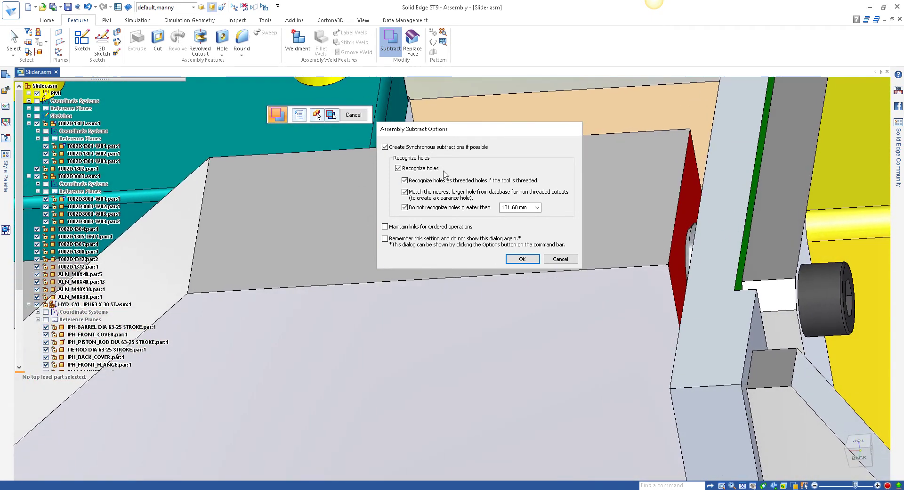
left_click(521, 259)
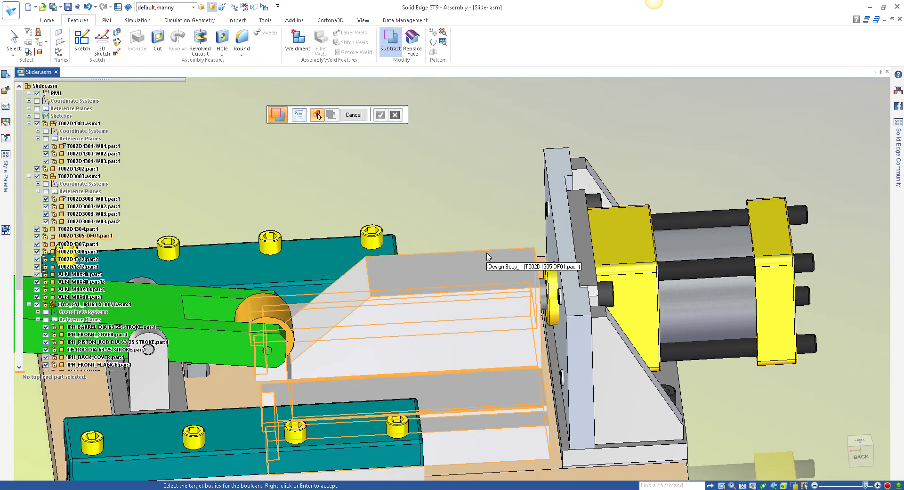
left_click(487, 257)
left_click(546, 169)
right_click(503, 161)
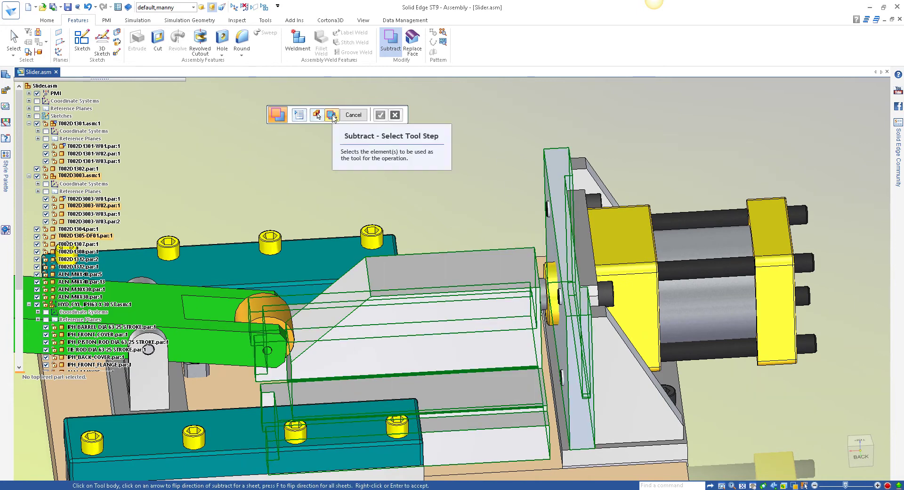
Subtract the piston rod, the cylinder's front cover and the flange's mounting screws from the target bodies, and finish the subtraction.
scroll(452, 228, "up", 5)
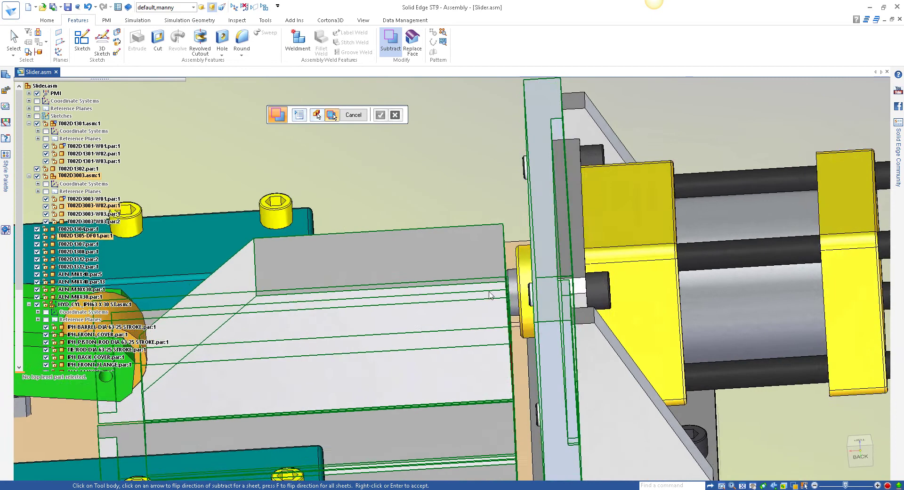
left_click(512, 288)
middle_click_drag(511, 288, 506, 225)
left_click(506, 225)
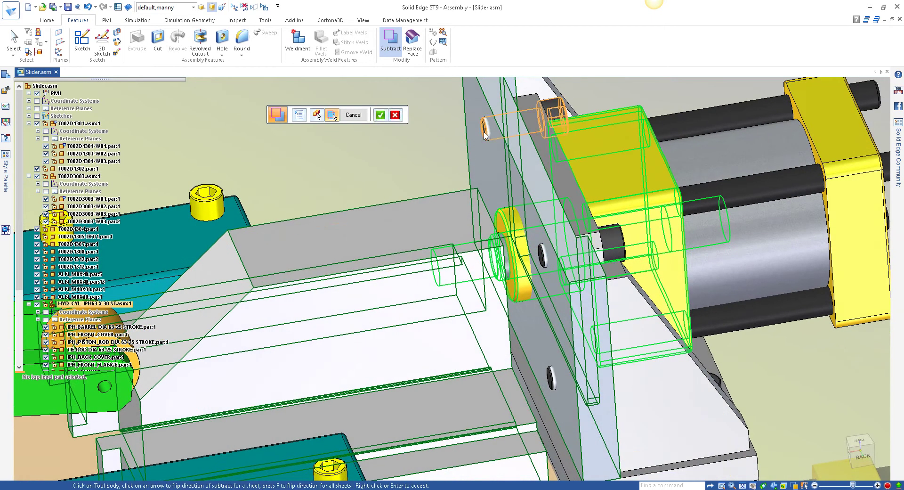
left_click(542, 262)
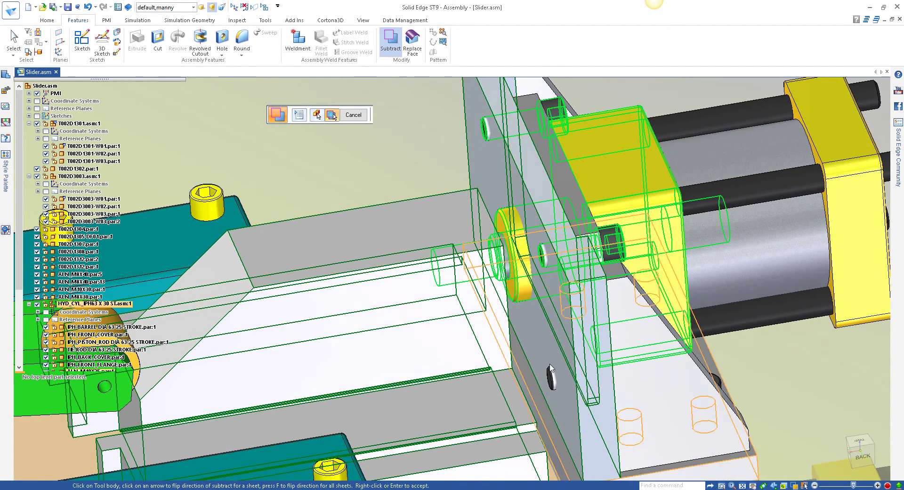
left_click(551, 378)
middle_click_drag(506, 295, 480, 144)
left_click(501, 198)
scroll(485, 203, "down", 3)
right_click(480, 144)
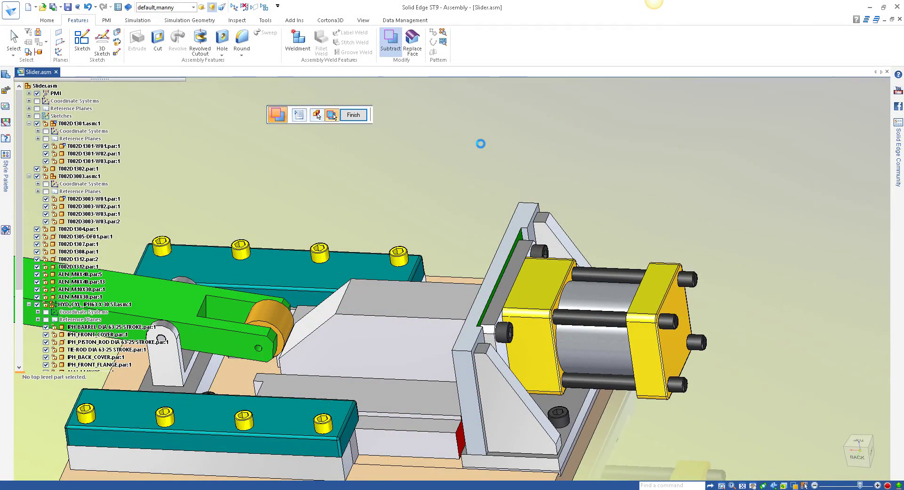
left_click(354, 117)
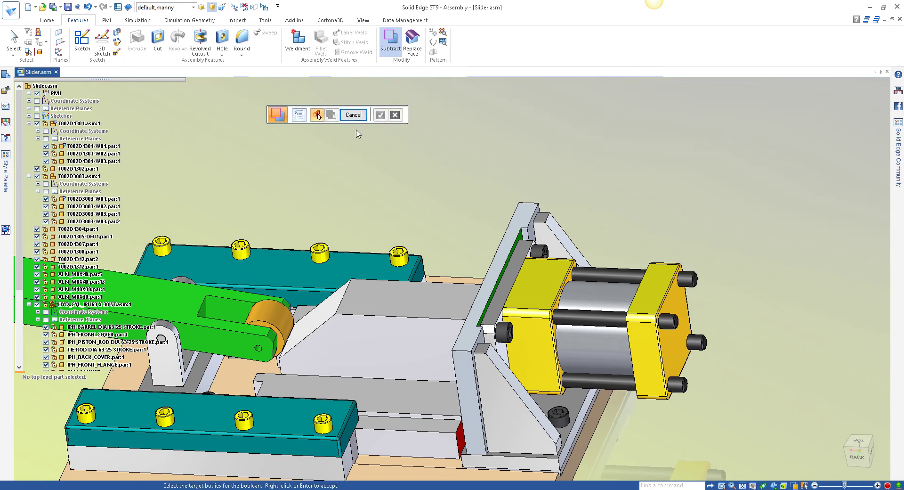
Leave the Subtract command and open the sliding block for editing in place within the assembly.
left_click(353, 115)
scroll(437, 169, "up", 3)
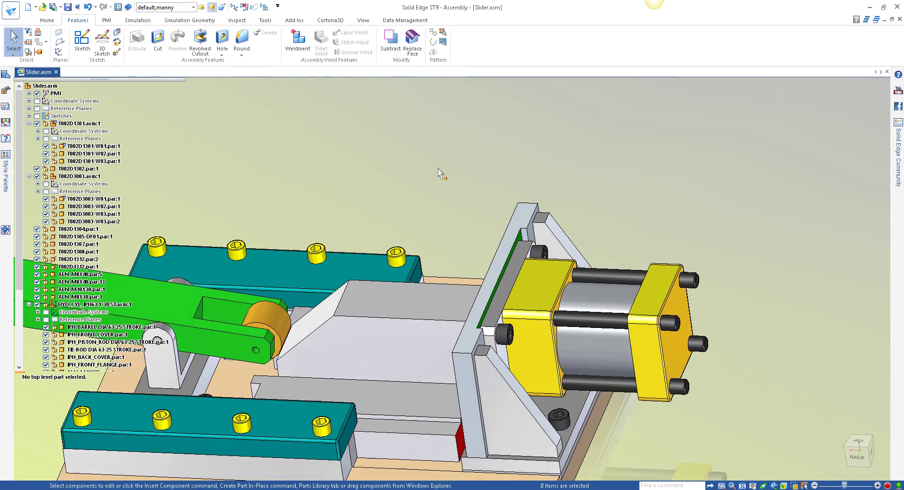
scroll(440, 226, "up", 1)
left_click(449, 292)
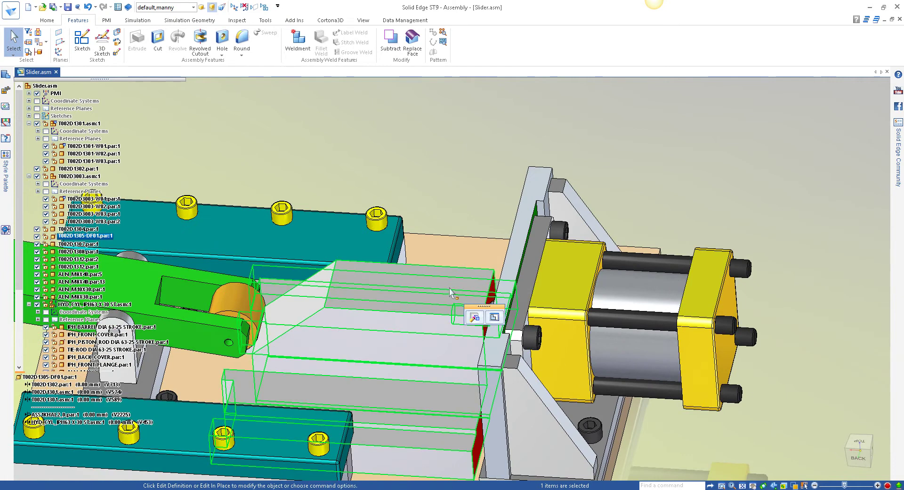
left_click(497, 318)
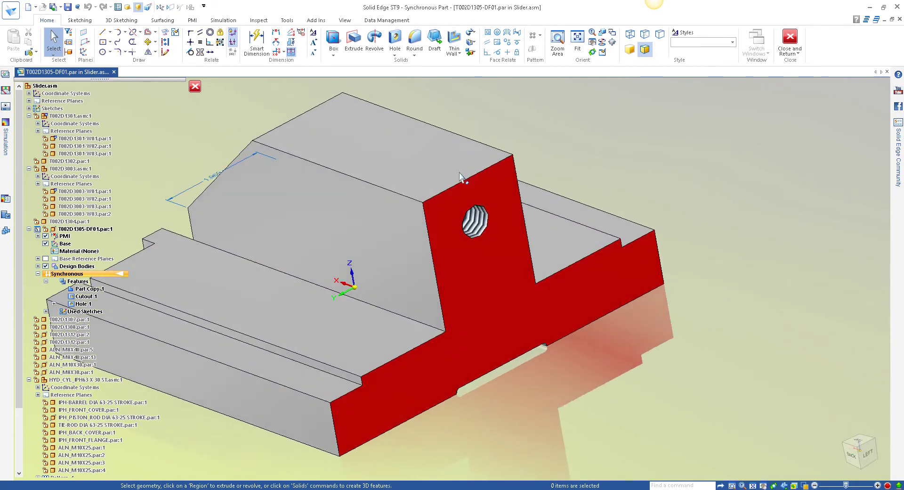
Set the depth of the threaded hole in the sliding block's red end face to 45 mm in its hole options.
left_click(465, 222)
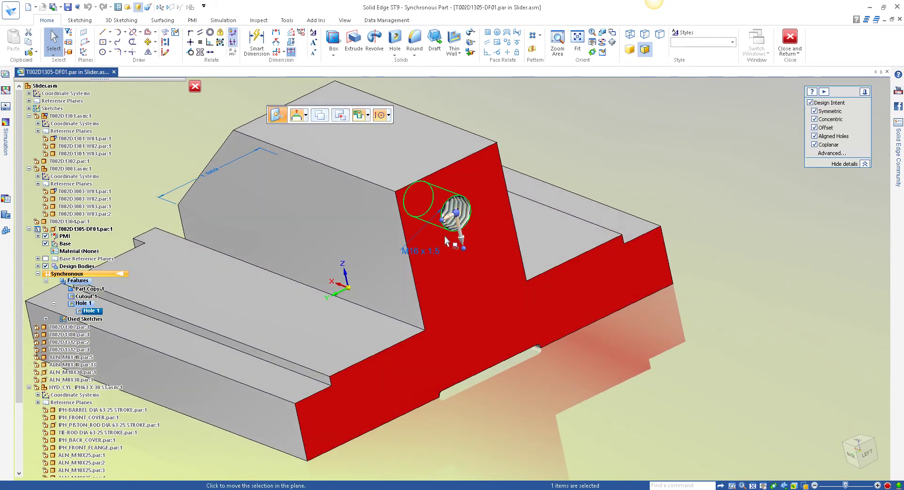
left_click(424, 250)
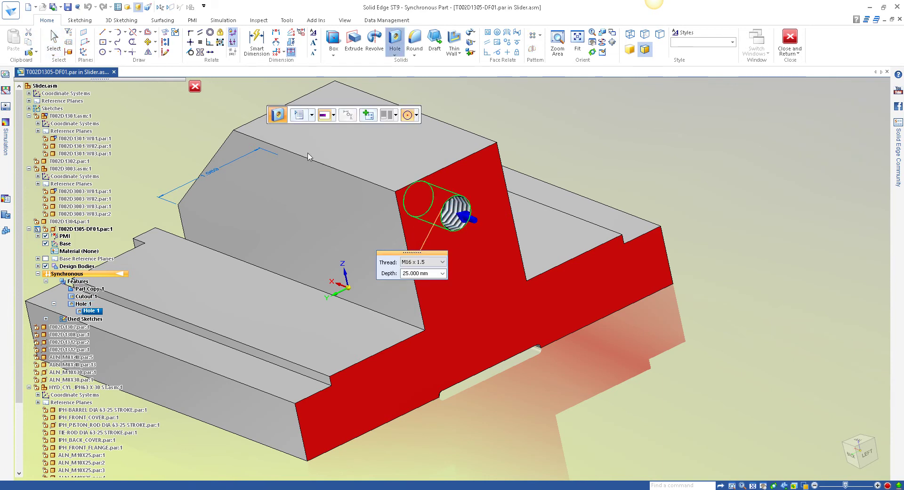
left_click(298, 121)
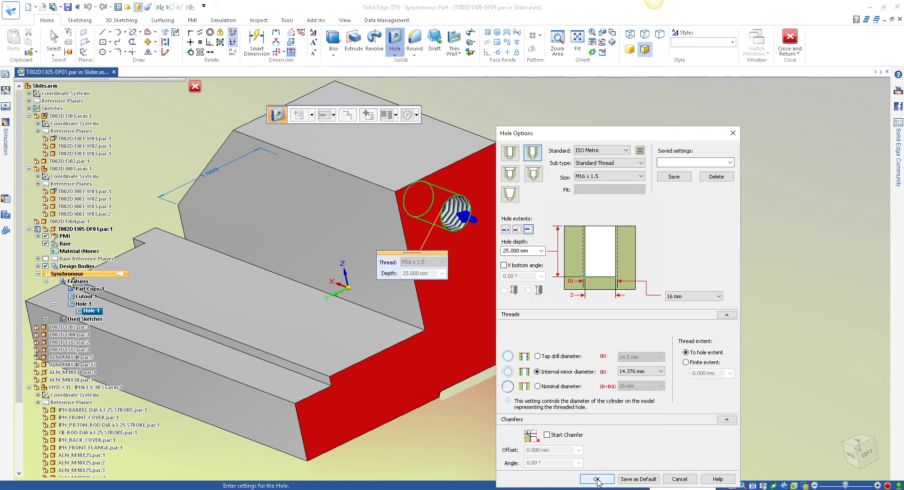
left_click(541, 251)
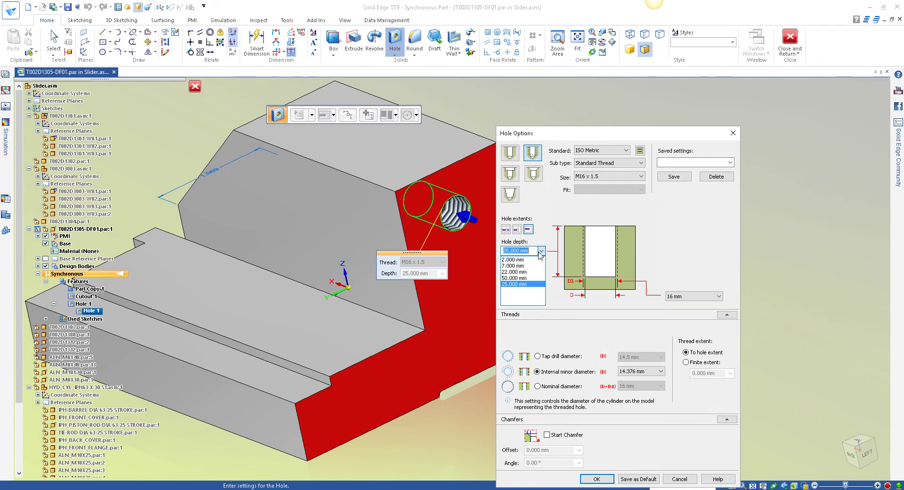
type("45")
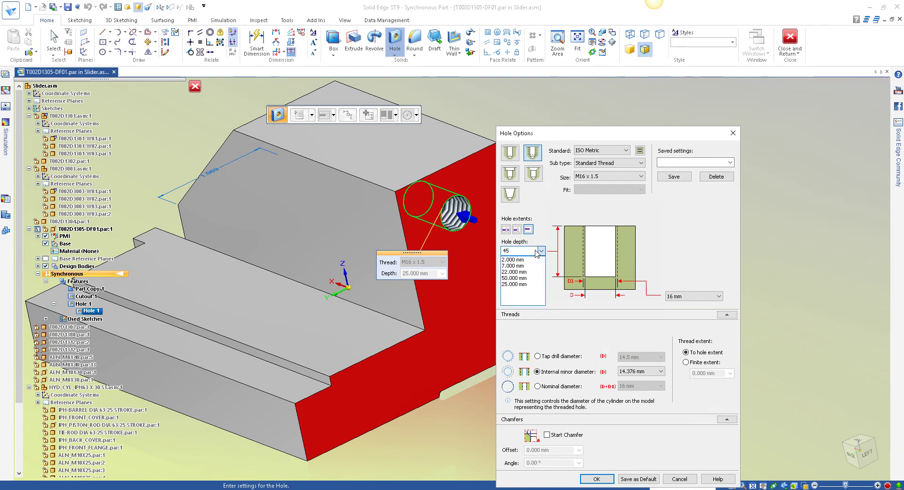
key("Return")
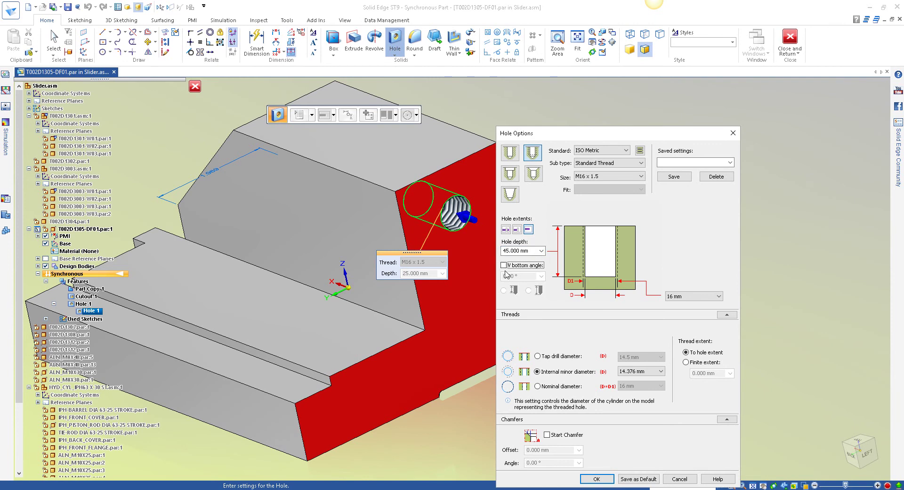
Give the hole a 118° V bottom angle, switch its thread to a finite extent, and apply the hole changes.
left_click(505, 266)
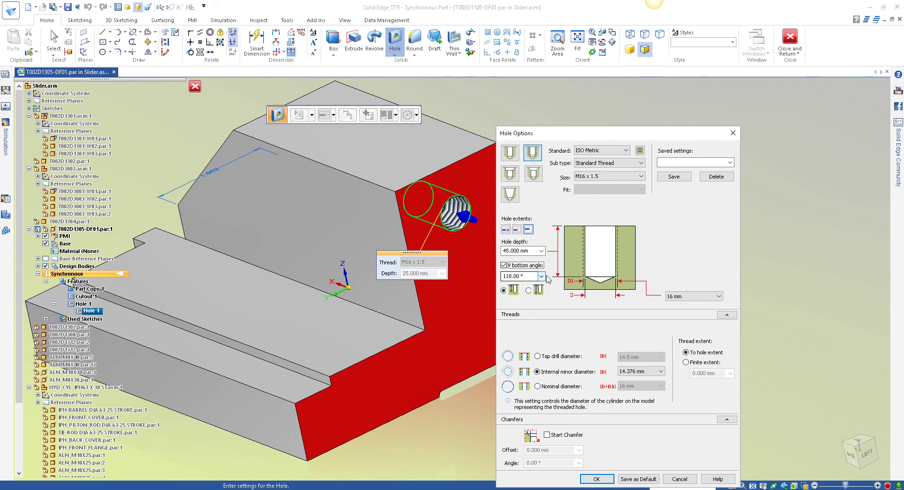
left_click(686, 362)
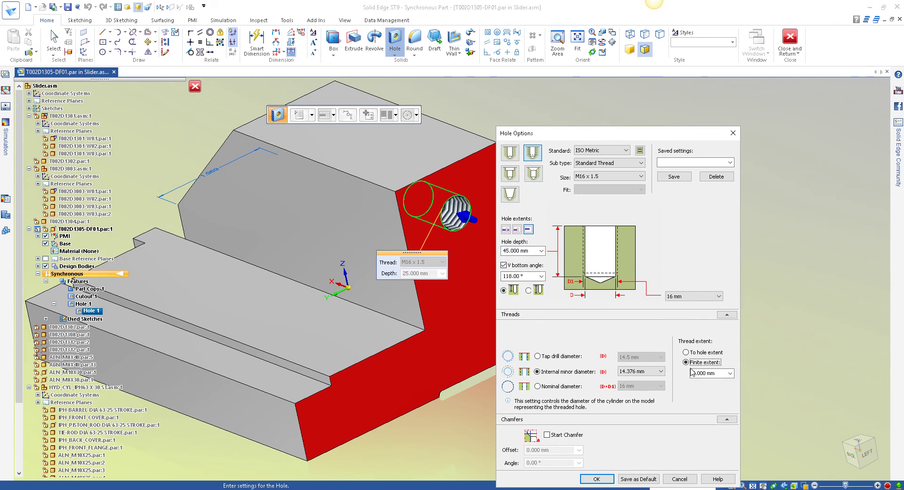
left_click(718, 372)
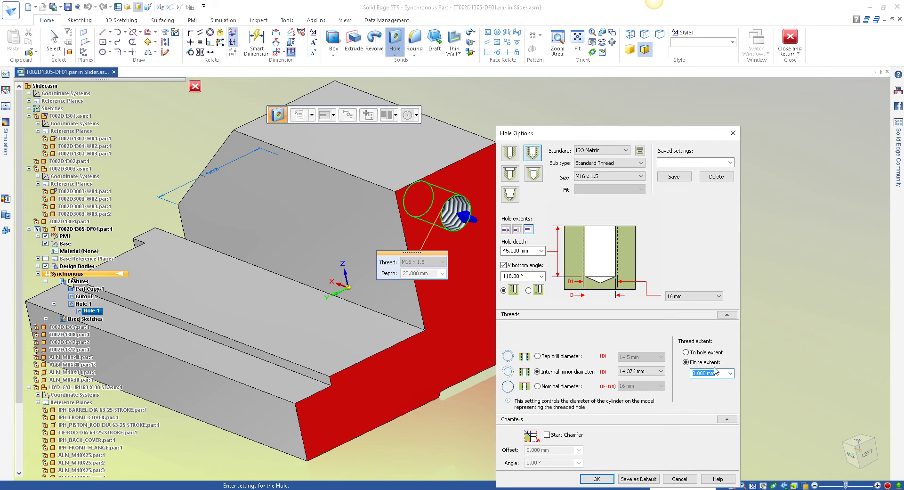
key("Return")
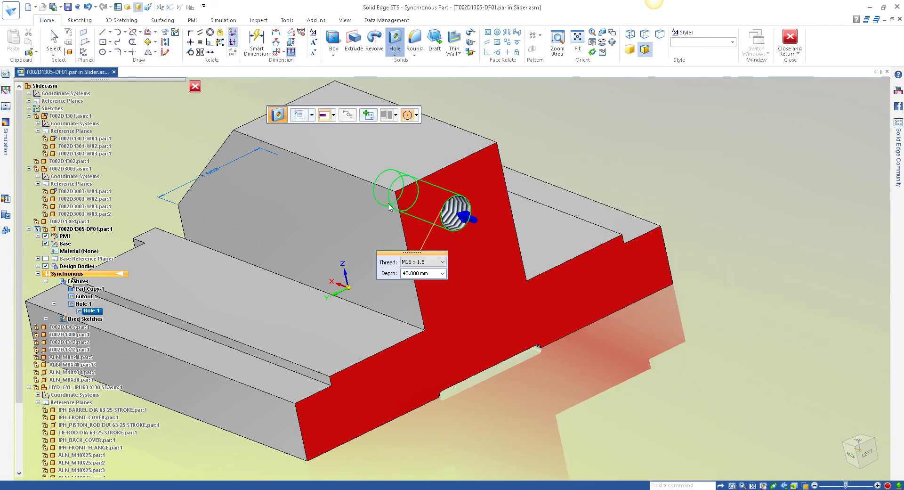
left_click(525, 123)
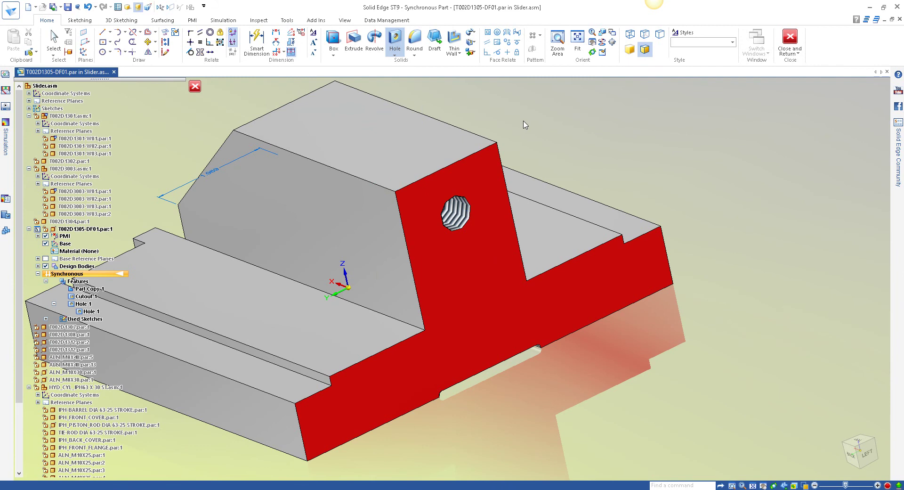
key("Escape")
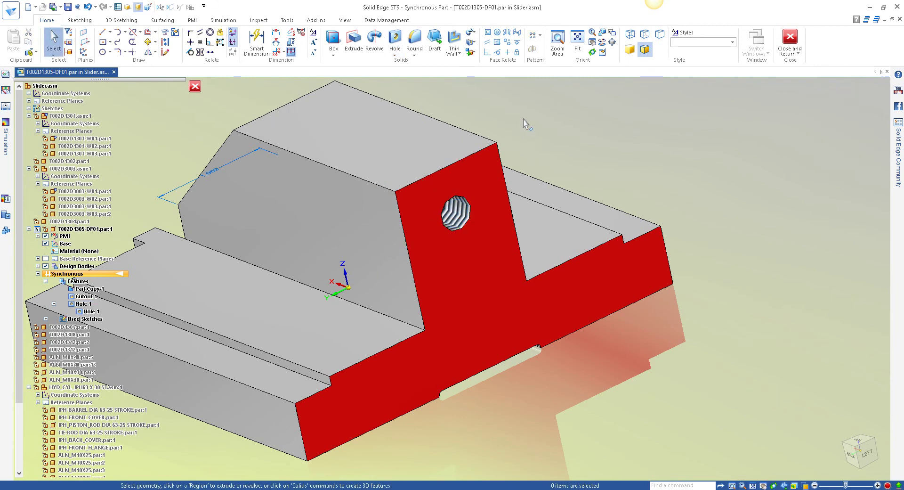
Close the sliding block, return to the assembly, and open the bracket's upright plate for editing in place.
key("ctrl+j")
key("ctrl+k")
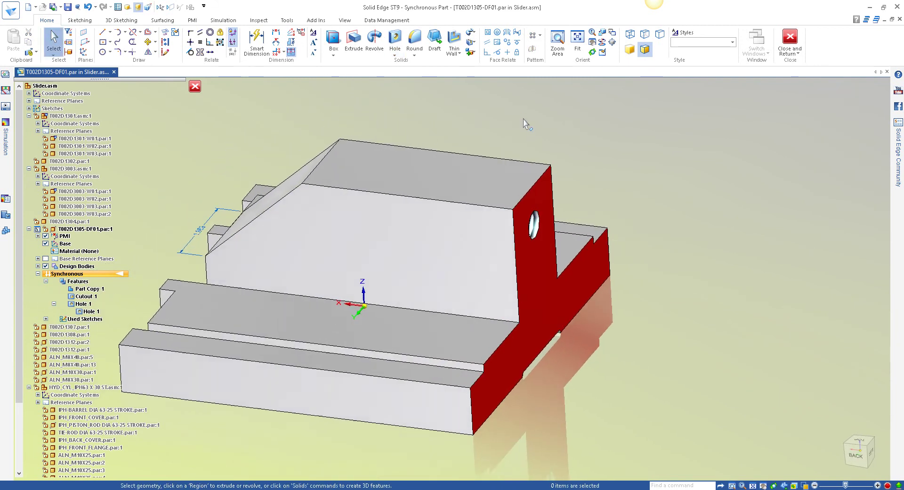
key("Right")
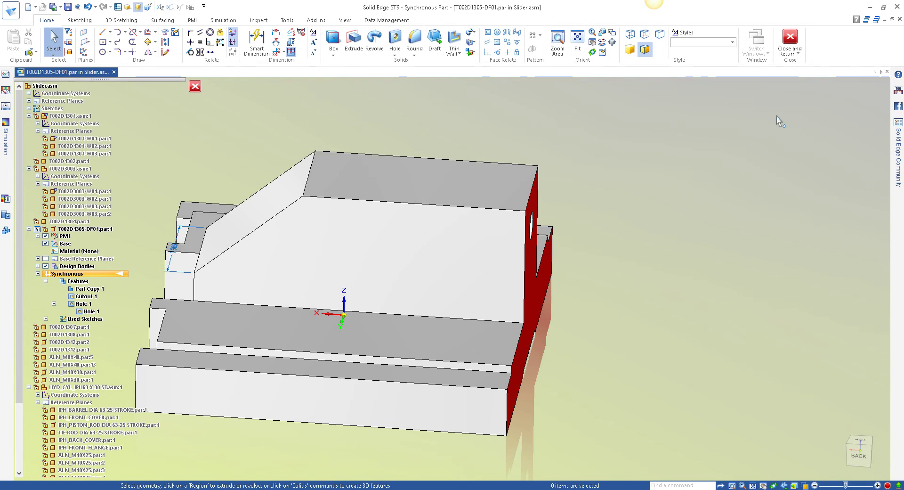
left_click(792, 44)
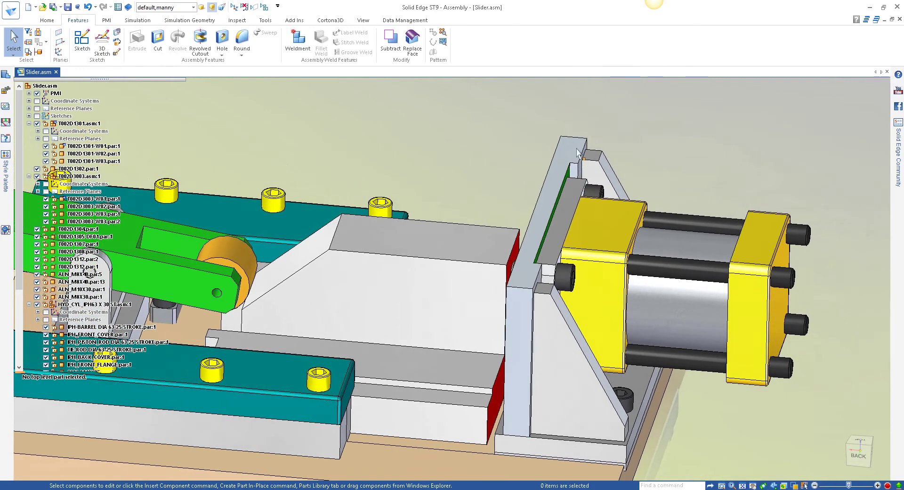
left_click(578, 149)
left_click(474, 317)
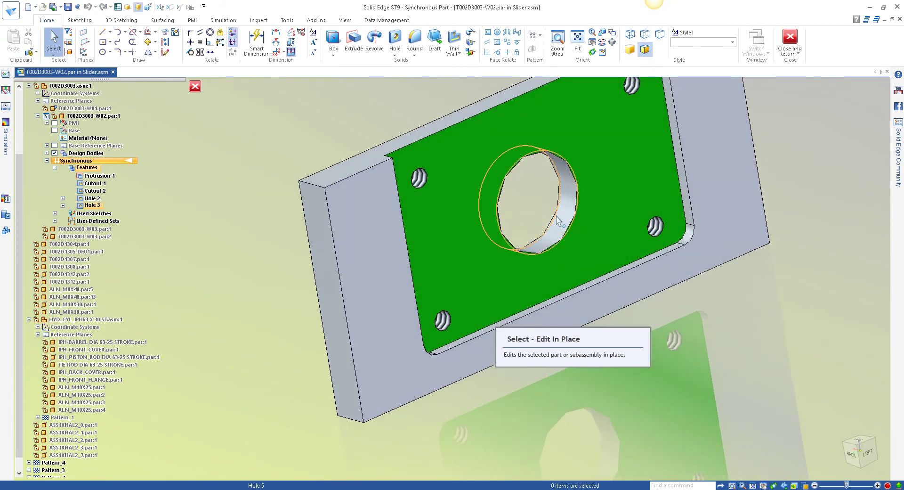
Examine the plate's central hole and the hole options of its four threaded corner holes without changes, and return to the assembly.
left_click(561, 221)
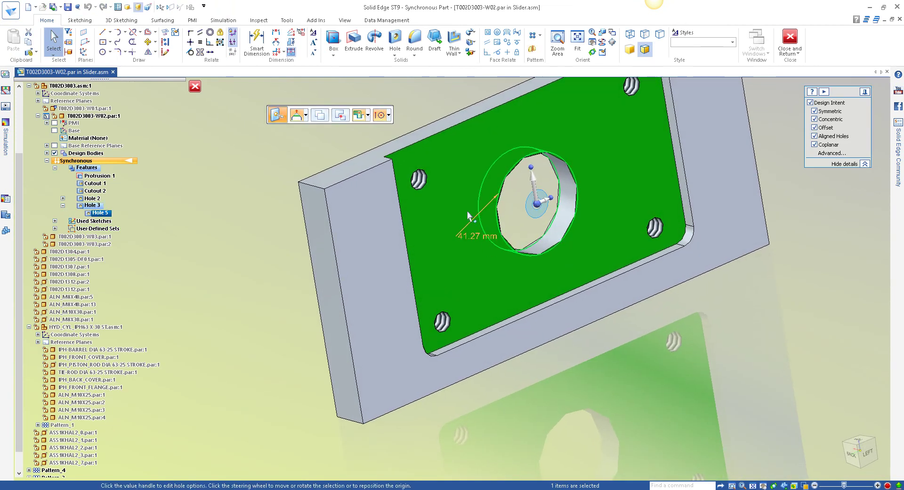
left_click(422, 188)
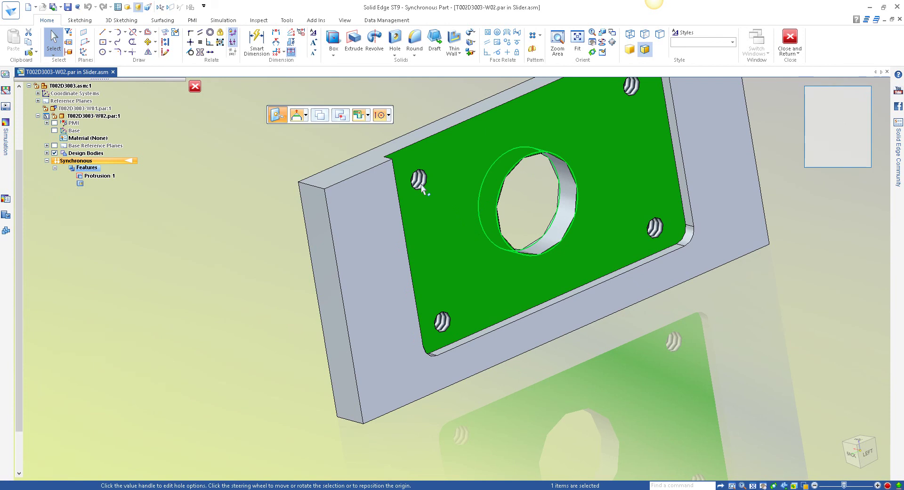
left_click(458, 219)
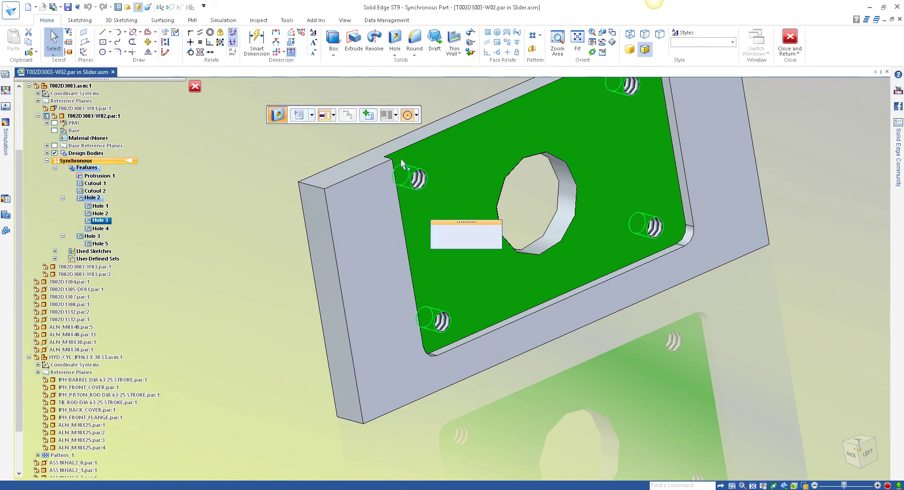
left_click(284, 116)
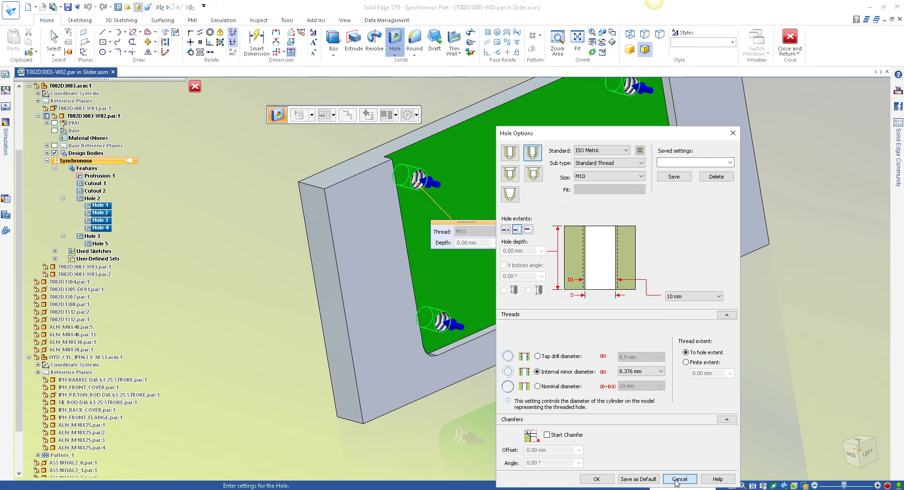
left_click(679, 478)
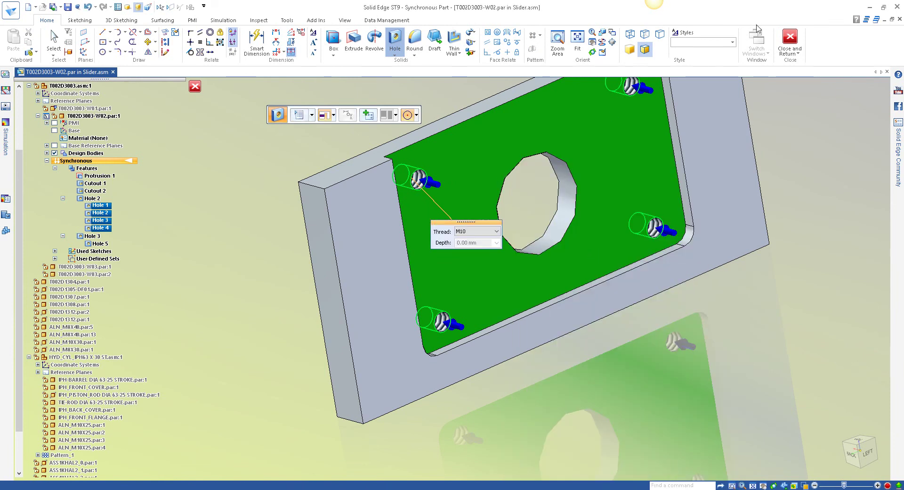
middle_click_drag(779, 136, 795, 160)
key("Escape")
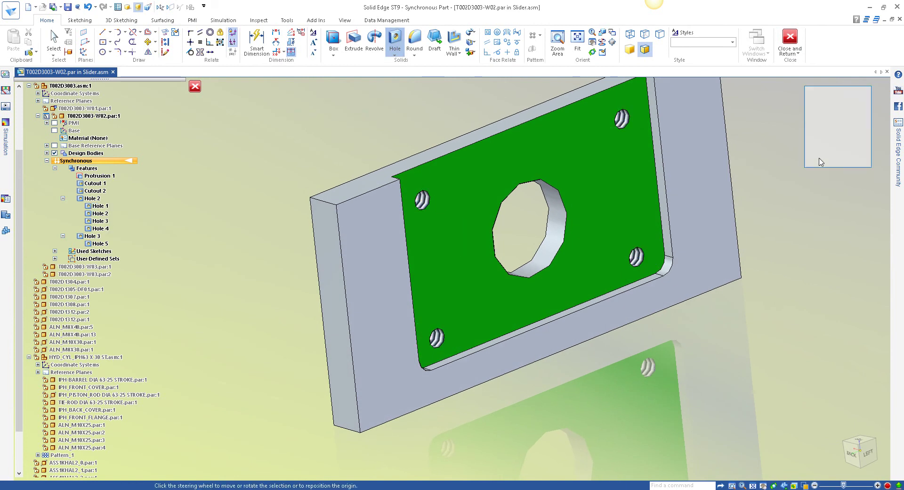
left_click(789, 36)
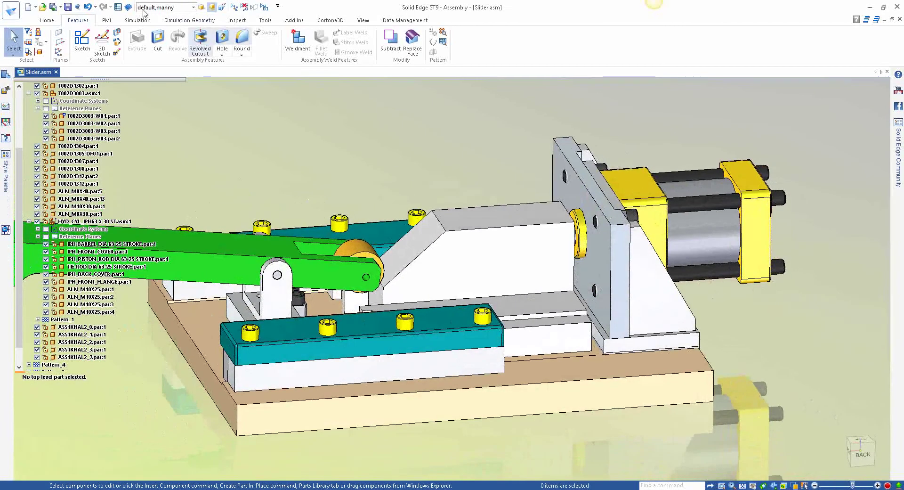
Use Drag Component without analysis to slide the block away from the bracket plate, extending the piston rod.
left_click(47, 20)
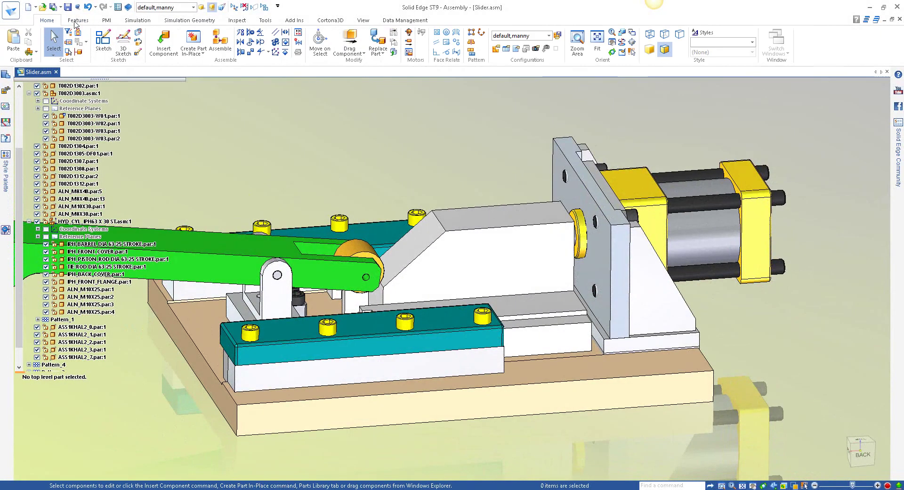
left_click(353, 52)
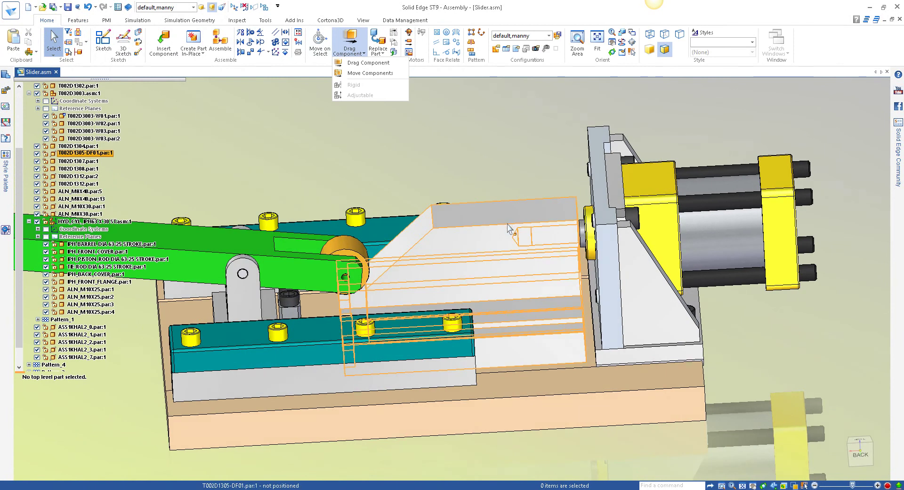
left_click(508, 229)
key("Escape")
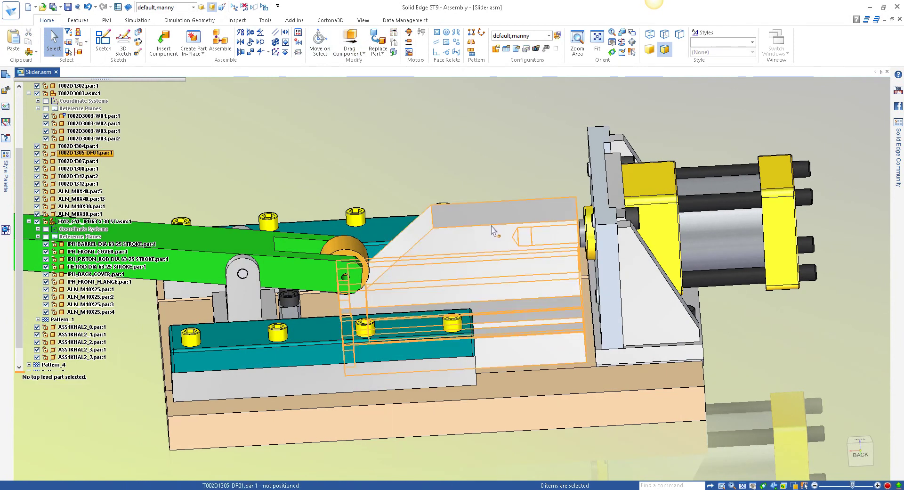
left_click(351, 38)
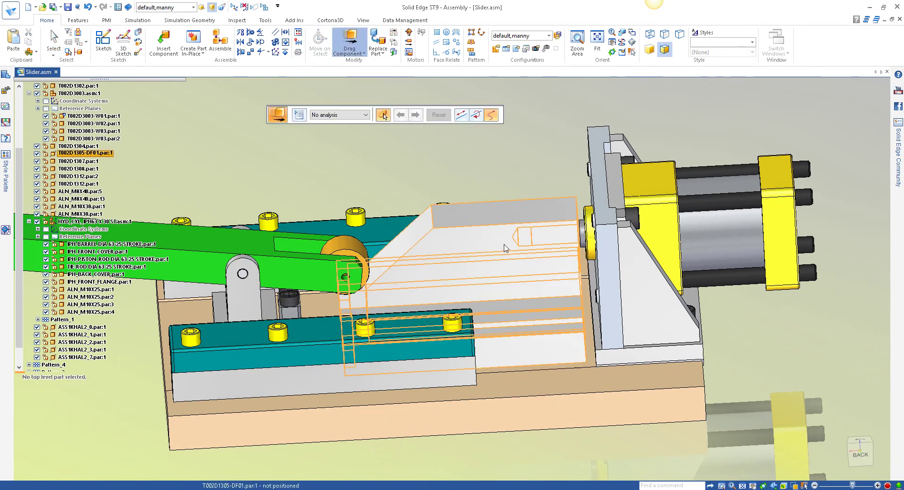
left_click_drag(503, 249, 465, 243)
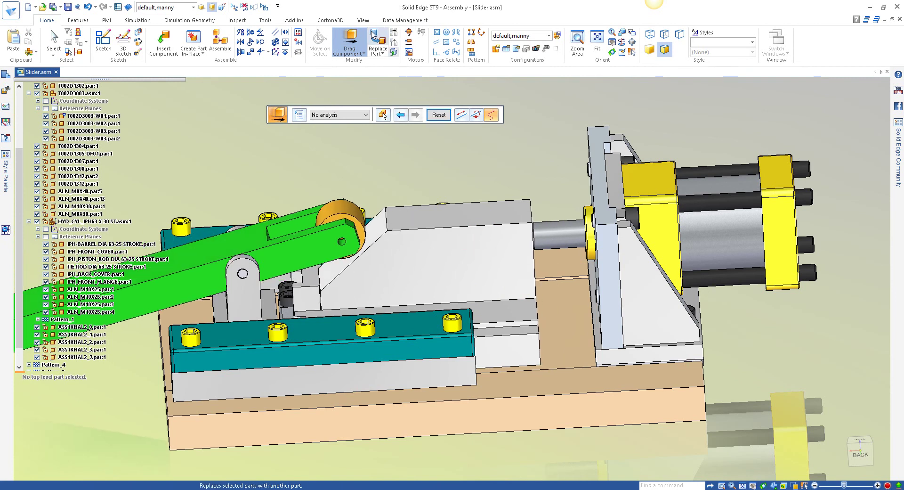
Move the piston rod back toward the cylinder with Drag Component, pulling the sliding block along.
left_click(354, 38)
left_click(552, 238)
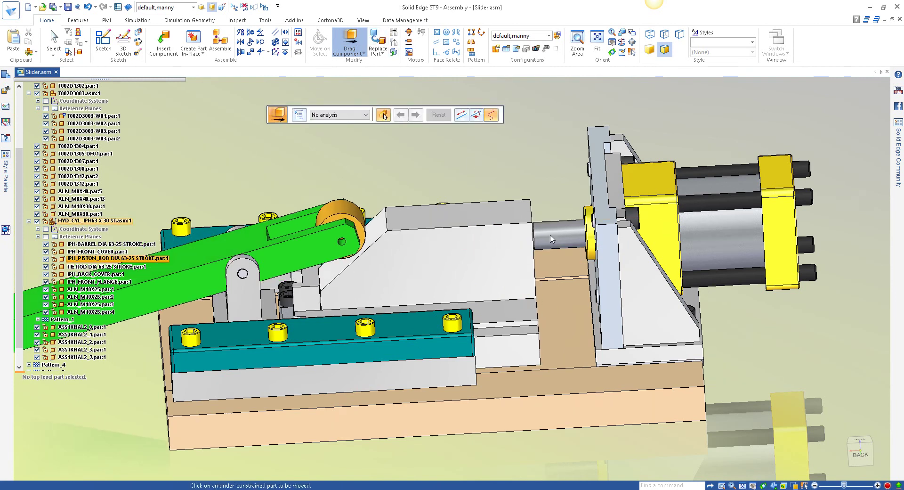
left_click_drag(552, 238, 579, 249)
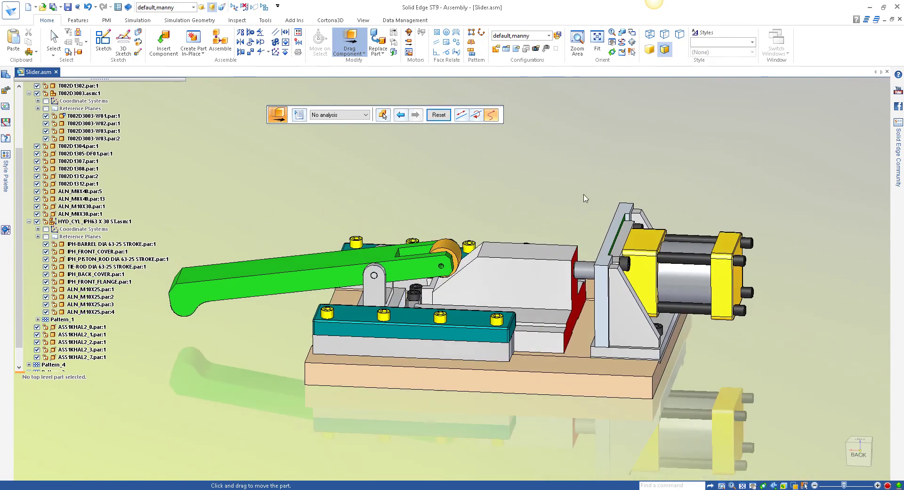